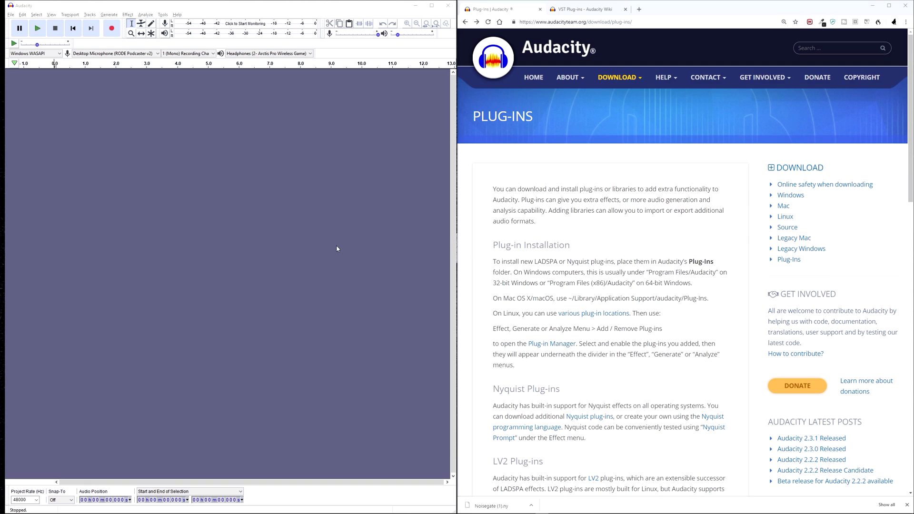
{"action": "left_click", "coordinate": [620, 23]}
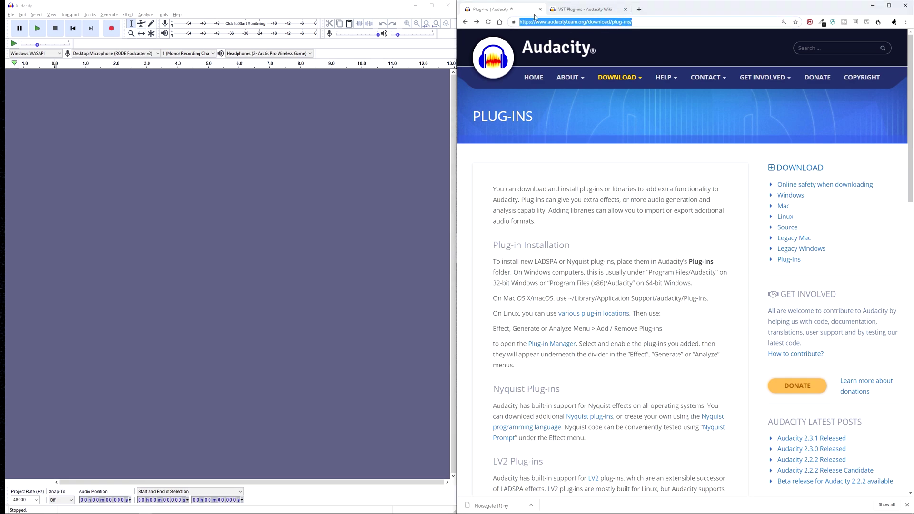
{"action": "left_click", "coordinate": [496, 223]}
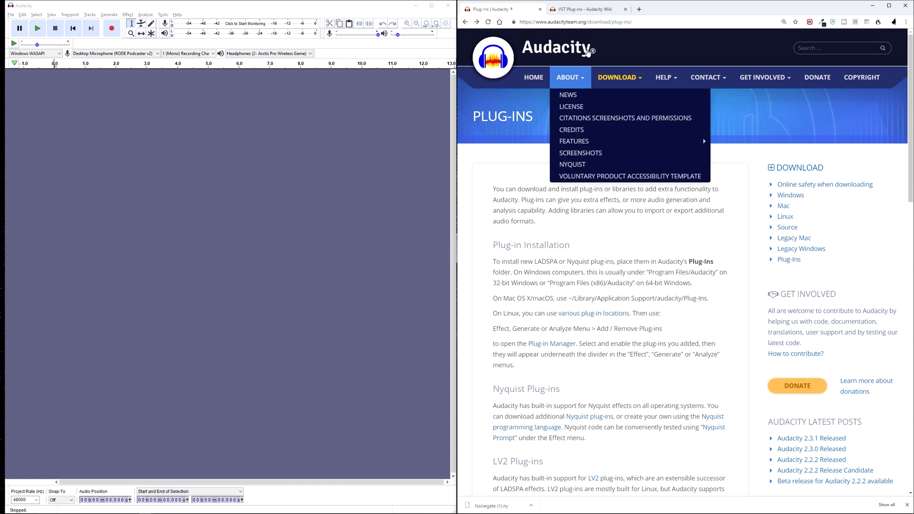
{"action": "left_click", "coordinate": [587, 10]}
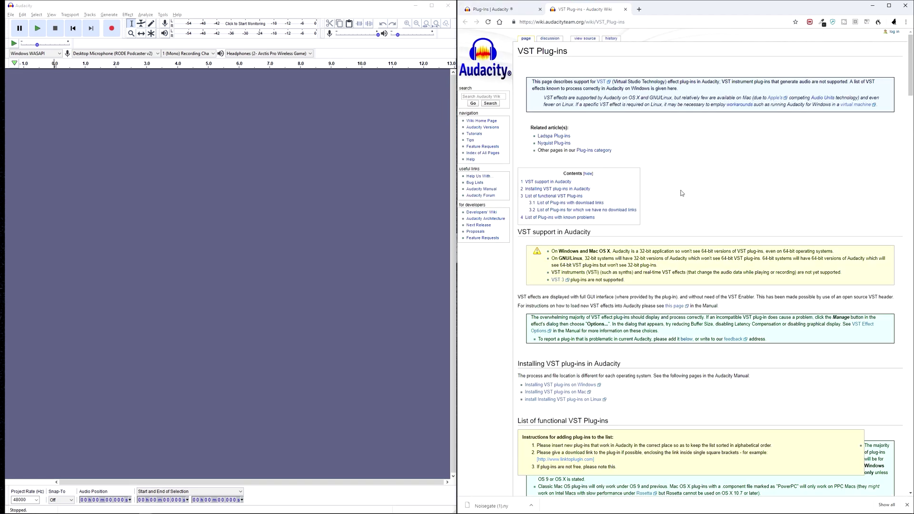
{"action": "left_click_drag", "start_coordinate": [603, 252], "coordinate": [659, 265]}
{"action": "scroll", "coordinate": [664, 279], "scroll_direction": "down", "scroll_amount": 8}
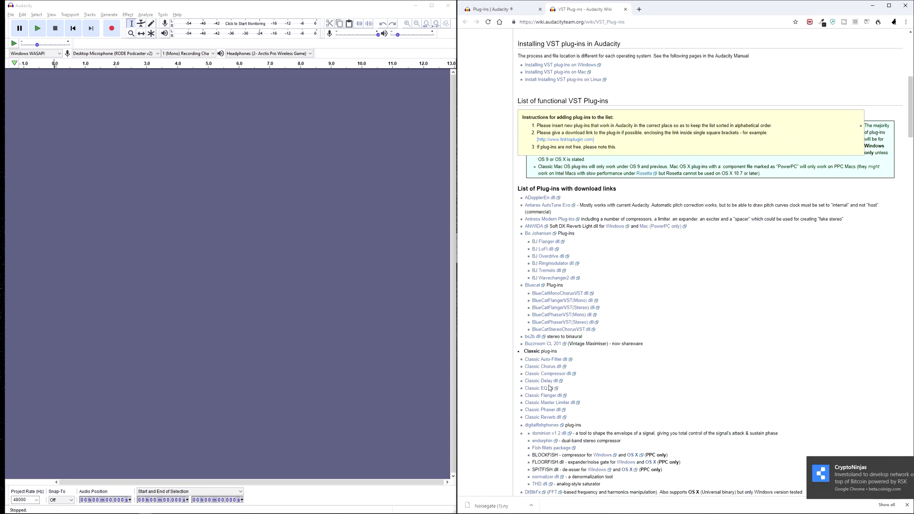
{"action": "scroll", "coordinate": [539, 264], "scroll_direction": "up", "scroll_amount": 8}
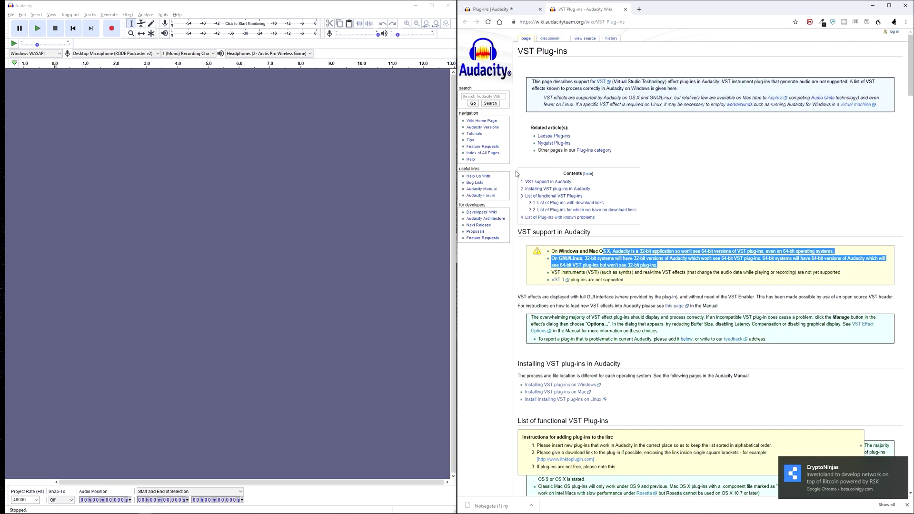
{"action": "left_click", "coordinate": [509, 8]}
{"action": "mouse_move", "coordinate": [579, 117]}
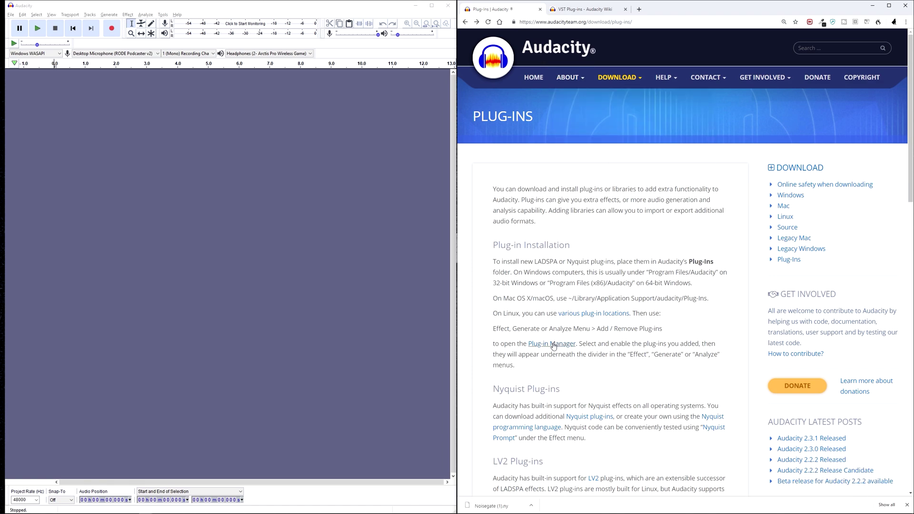
Step: Browse the wiki's Download Nyquist Plug-ins page to the Noise Gate plug-in description
{"action": "left_click", "coordinate": [580, 421]}
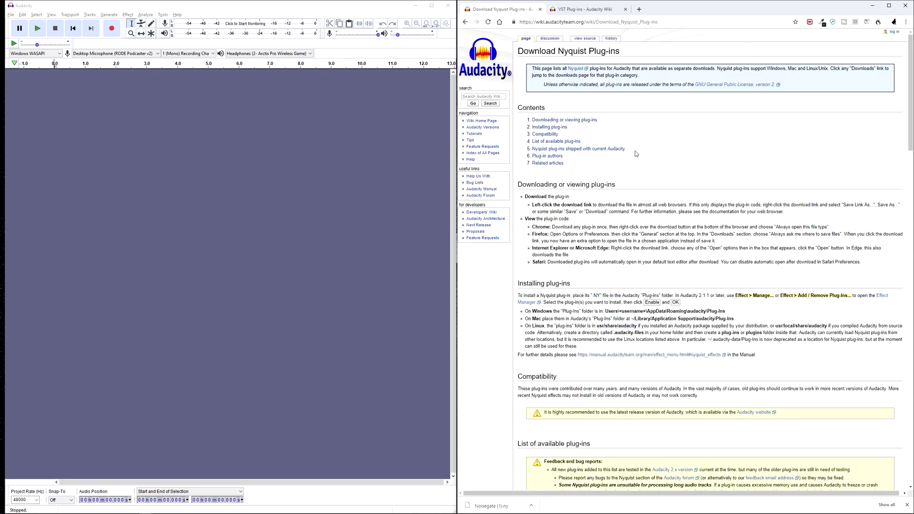
{"action": "scroll", "coordinate": [643, 167], "scroll_direction": "down", "scroll_amount": 5}
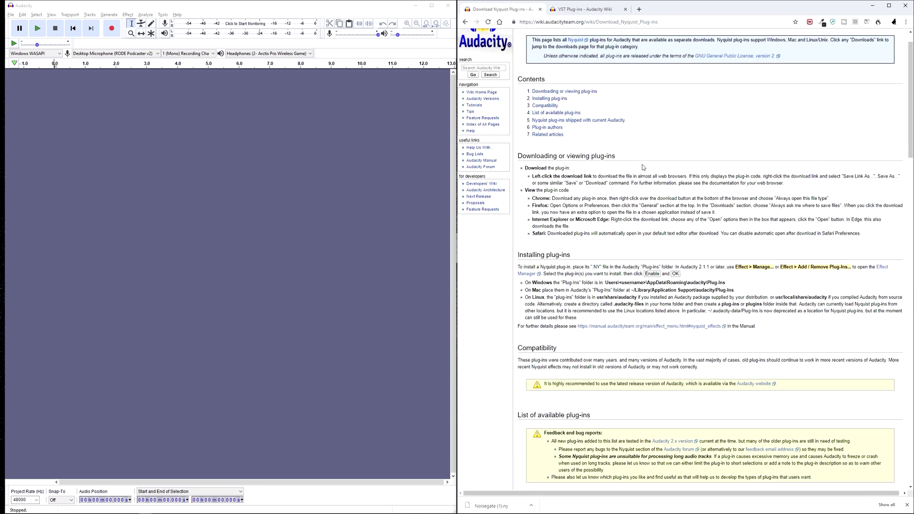
{"action": "scroll", "coordinate": [643, 167], "scroll_direction": "down", "scroll_amount": 1}
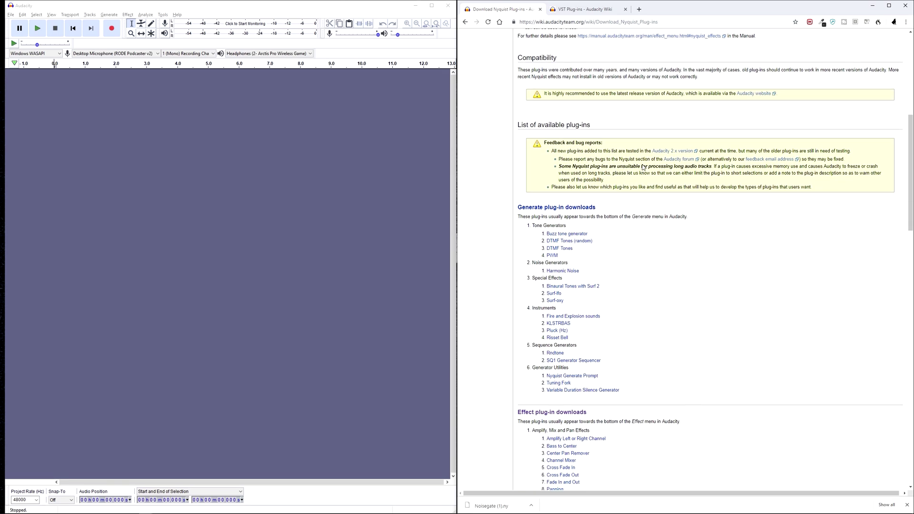
{"action": "scroll", "coordinate": [644, 166], "scroll_direction": "up", "scroll_amount": 3}
{"action": "scroll", "coordinate": [644, 167], "scroll_direction": "down", "scroll_amount": 12}
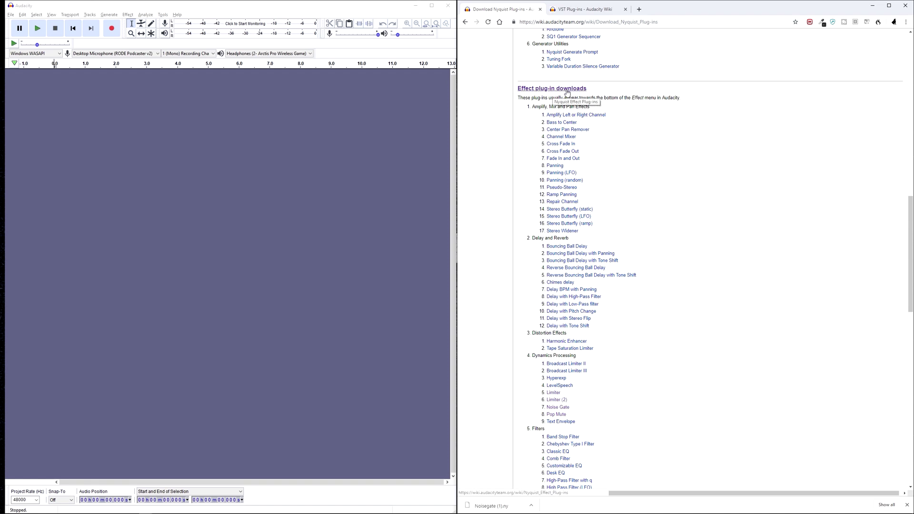
{"action": "scroll", "coordinate": [526, 163], "scroll_direction": "down", "scroll_amount": 2}
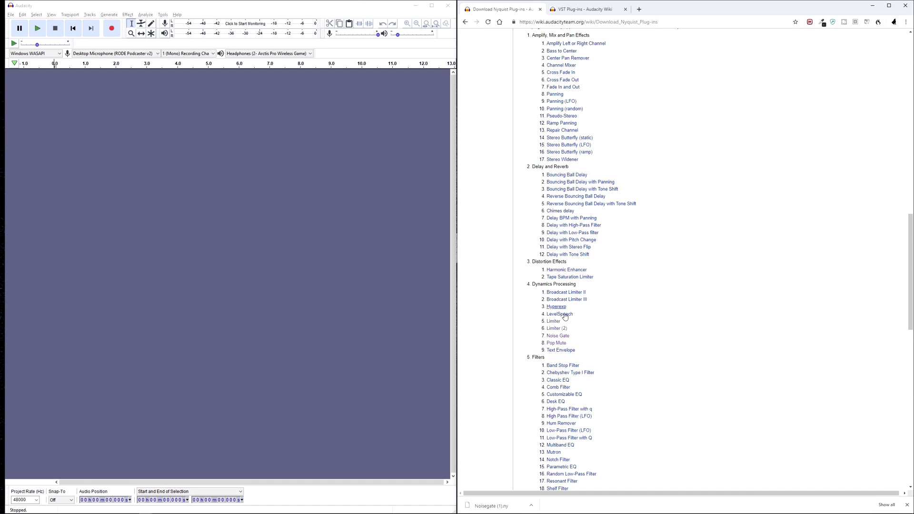
{"action": "left_click", "coordinate": [561, 337]}
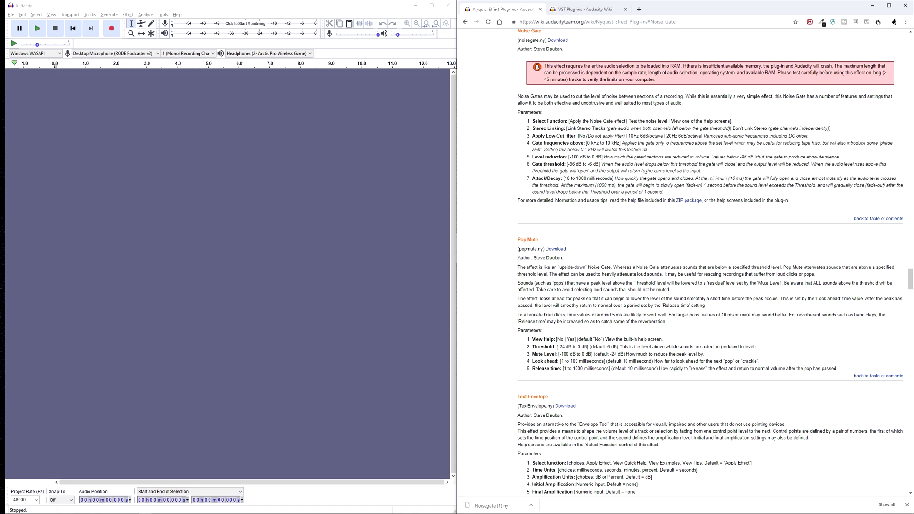
Step: Download the Noisegate.ny file and bring up its download options
{"action": "scroll", "coordinate": [545, 142], "scroll_direction": "up", "scroll_amount": 1}
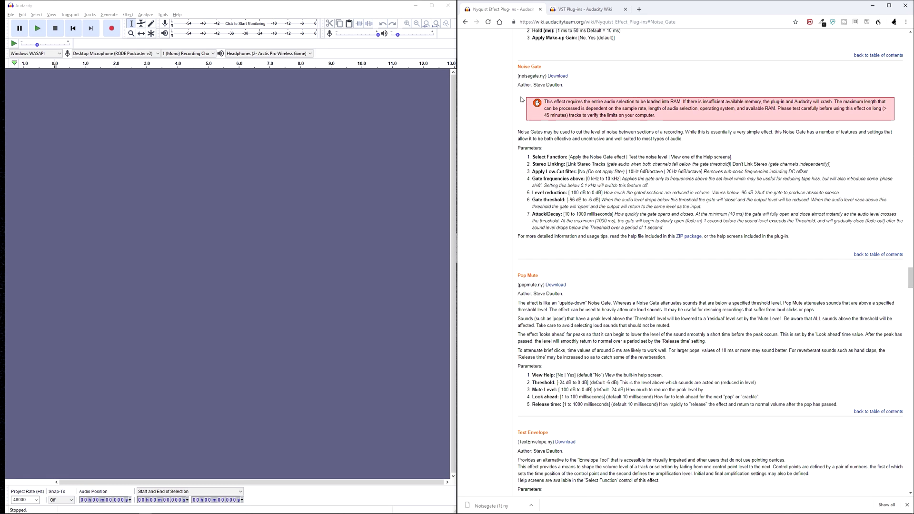
{"action": "left_click", "coordinate": [556, 77]}
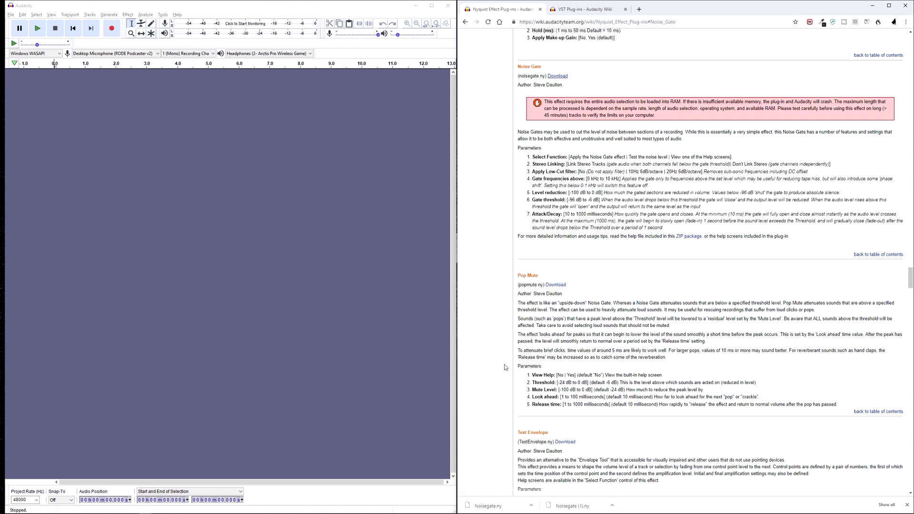
{"action": "right_click", "coordinate": [497, 508]}
Step: Show Noisegate.ny in its Games (B:) folder and bring the This PC window alongside it
{"action": "left_click", "coordinate": [521, 488]}
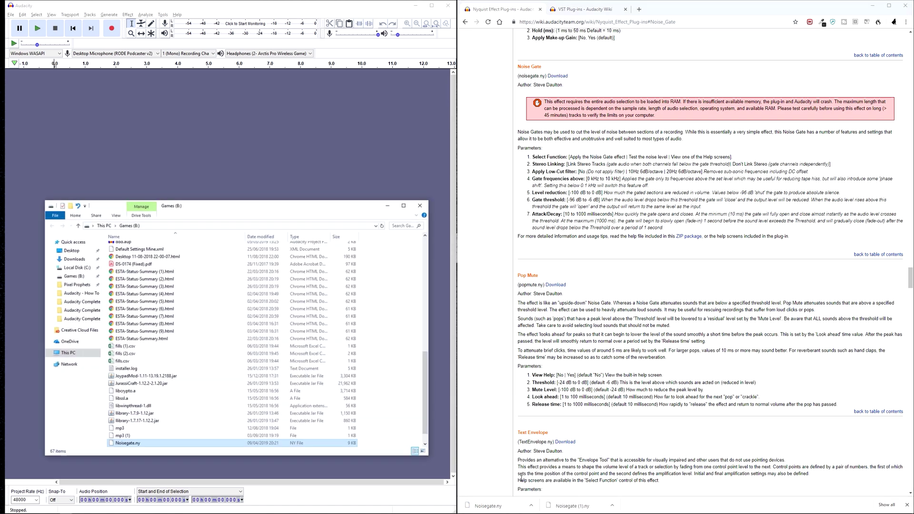
{"action": "left_click_drag", "start_coordinate": [322, 209], "coordinate": [738, 144]}
{"action": "key", "text": "alt+Tab"}
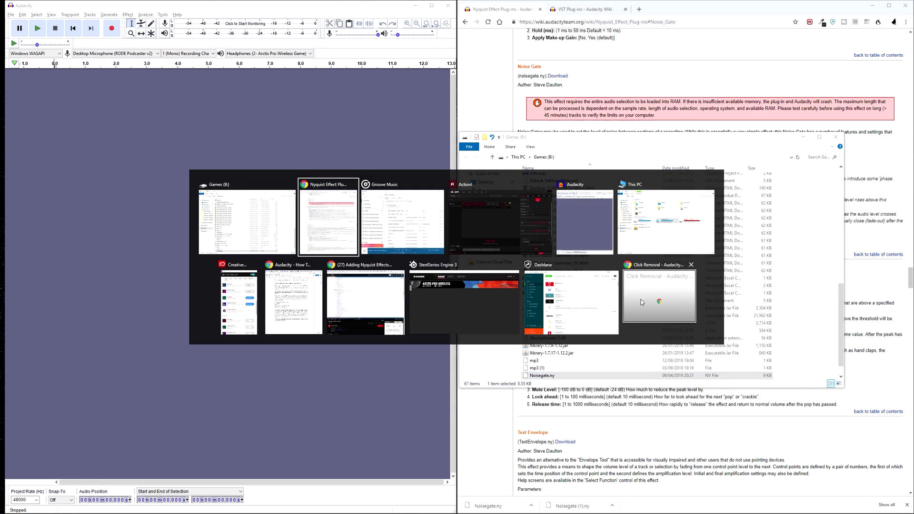
{"action": "left_click", "coordinate": [666, 222]}
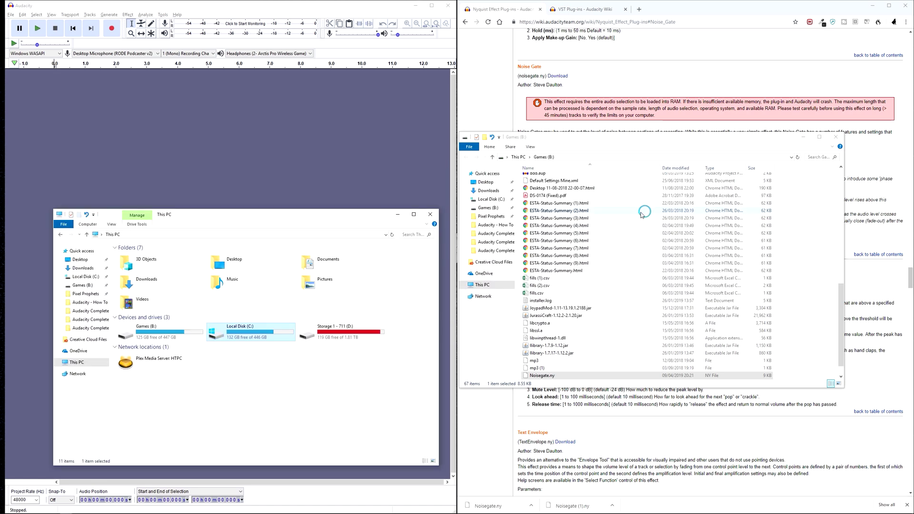
Step: Copy Noisegate.ny into C:\Program Files (x86)\Audacity\Plug-Ins, resolving the existing-file clash
{"action": "double_click", "coordinate": [249, 334]}
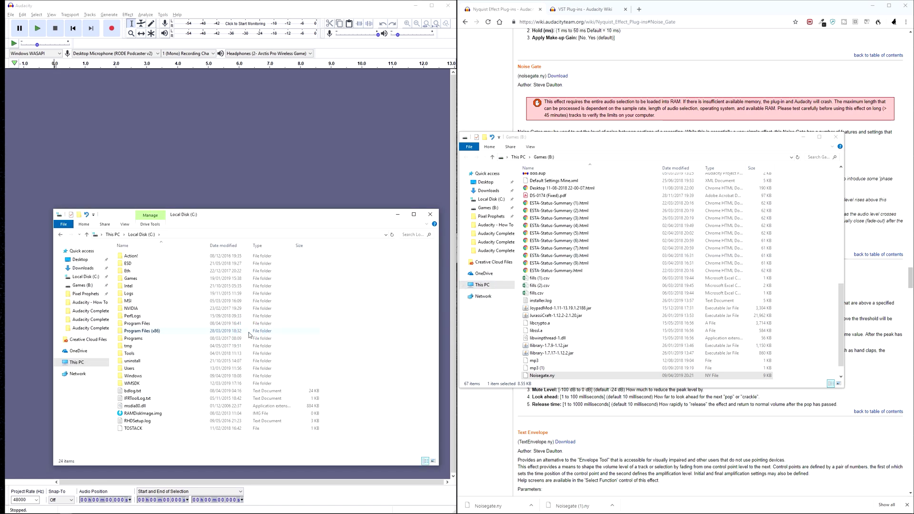
{"action": "double_click", "coordinate": [174, 334]}
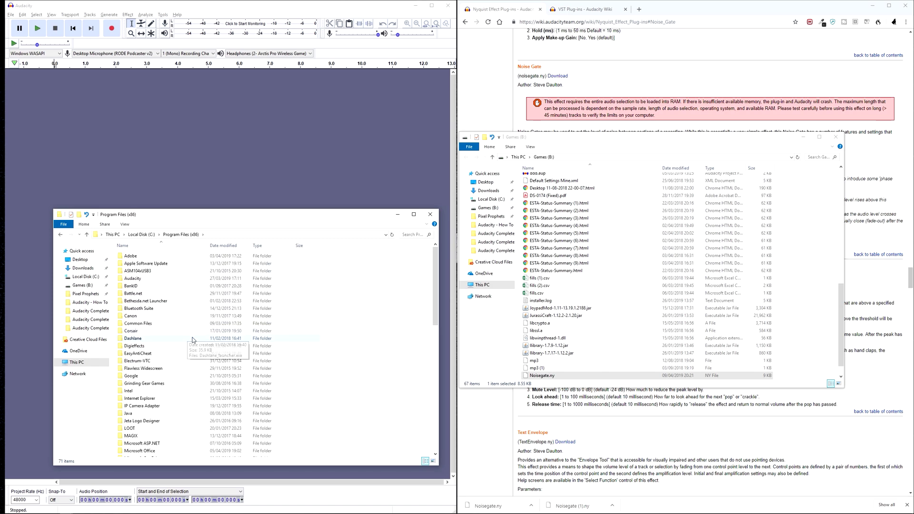
{"action": "double_click", "coordinate": [159, 279]}
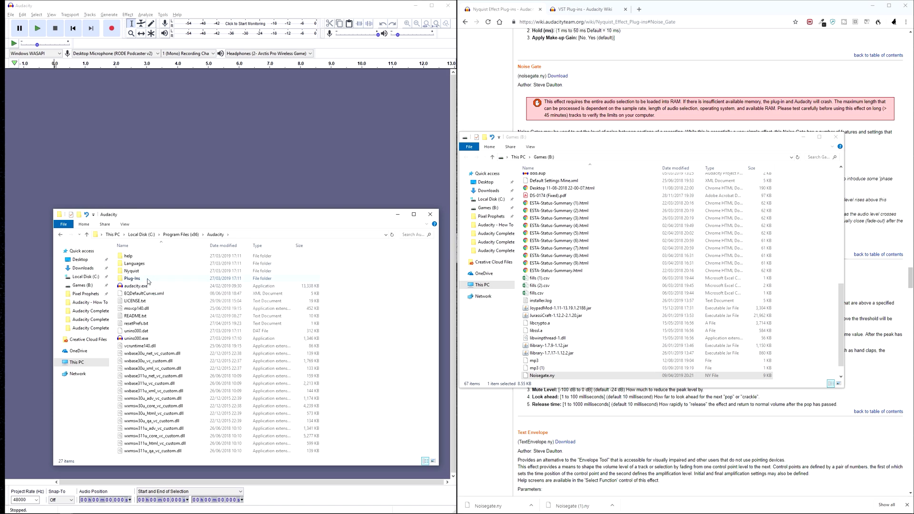
{"action": "left_click", "coordinate": [148, 280]}
{"action": "double_click", "coordinate": [148, 280]}
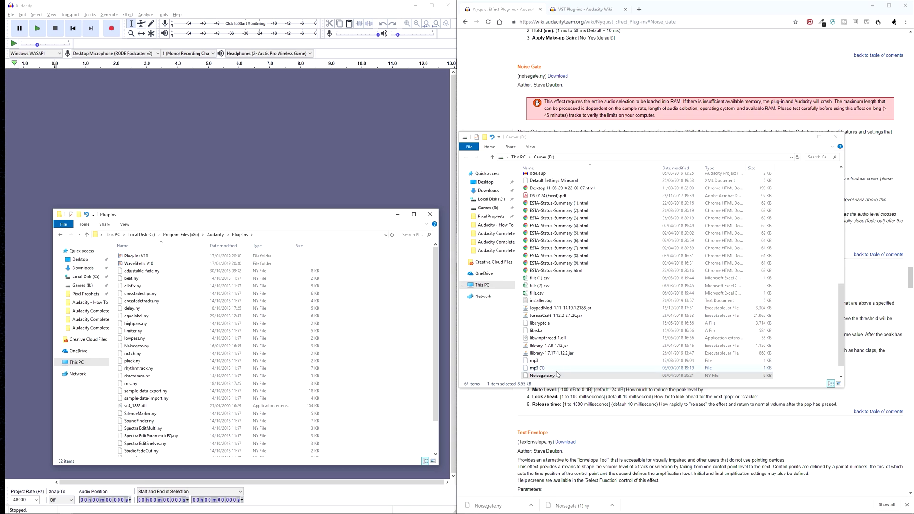
{"action": "left_click_drag", "start_coordinate": [553, 379], "coordinate": [181, 359]}
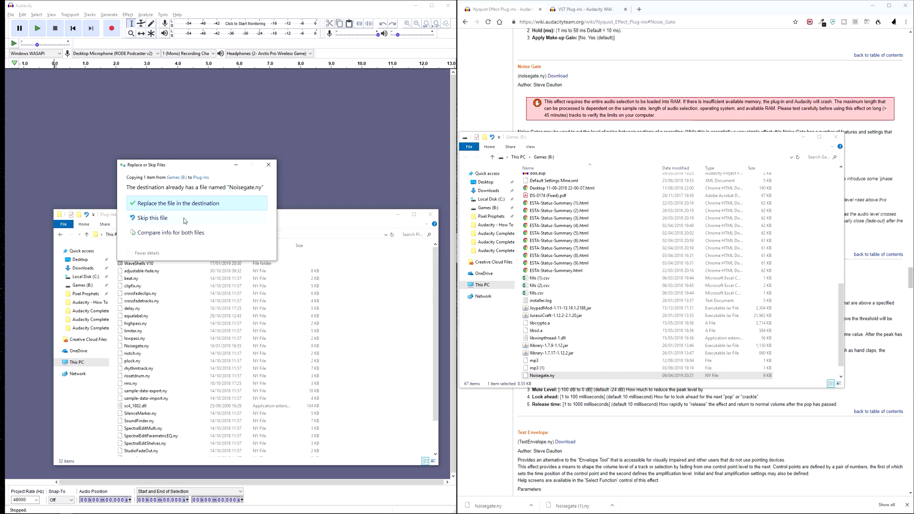
{"action": "left_click", "coordinate": [164, 222]}
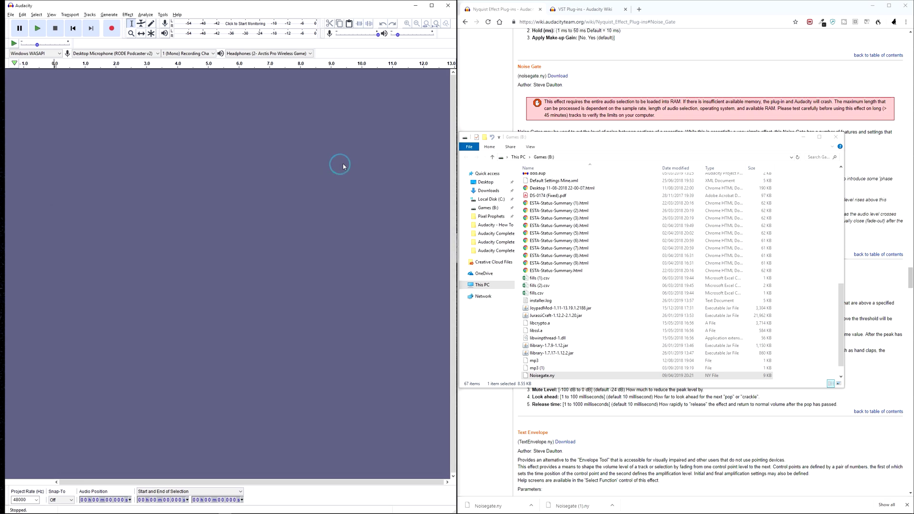
{"action": "left_click", "coordinate": [127, 14]}
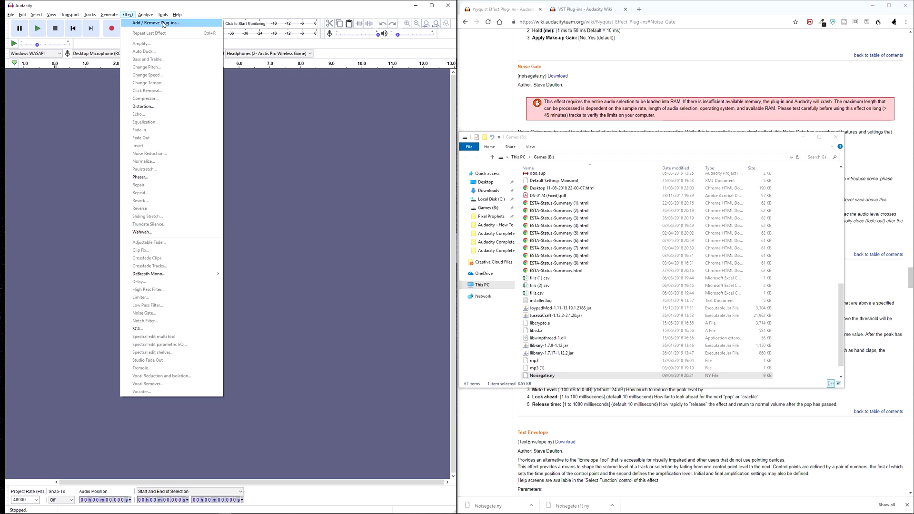
{"action": "left_click", "coordinate": [193, 23]}
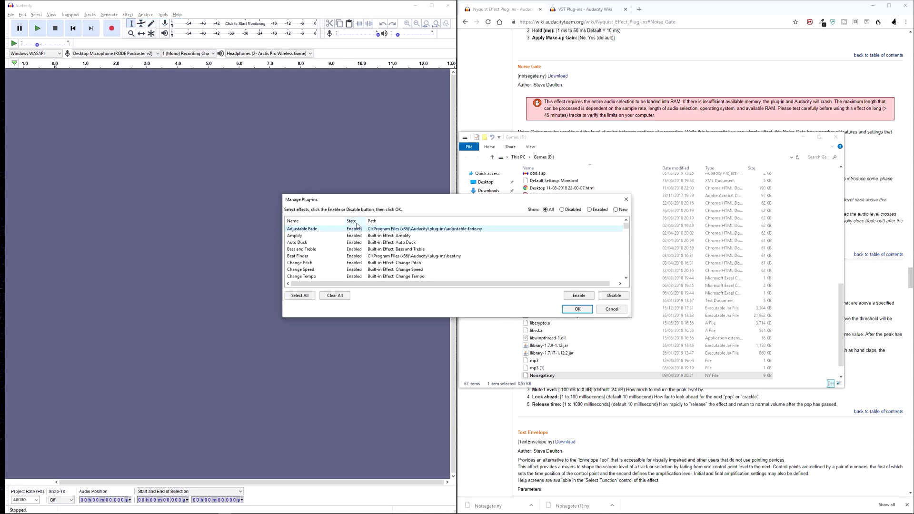
{"action": "left_click_drag", "start_coordinate": [370, 200], "coordinate": [243, 146]}
{"action": "scroll", "coordinate": [269, 205], "scroll_direction": "down", "scroll_amount": 3}
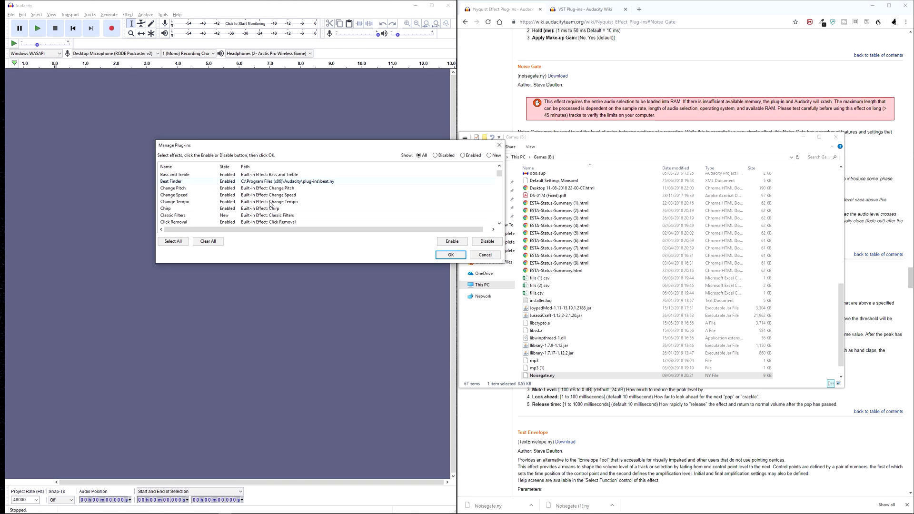
{"action": "scroll", "coordinate": [270, 204], "scroll_direction": "down", "scroll_amount": 5}
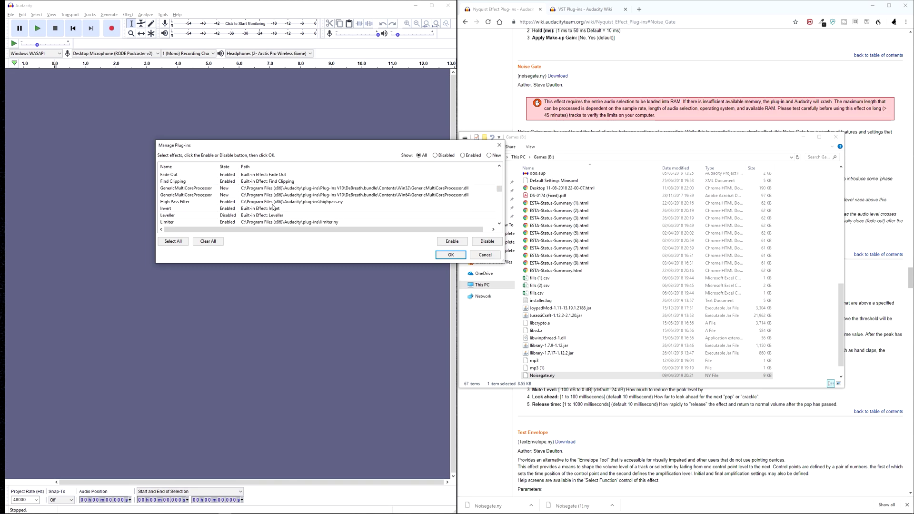
{"action": "scroll", "coordinate": [272, 207], "scroll_direction": "down", "scroll_amount": 4}
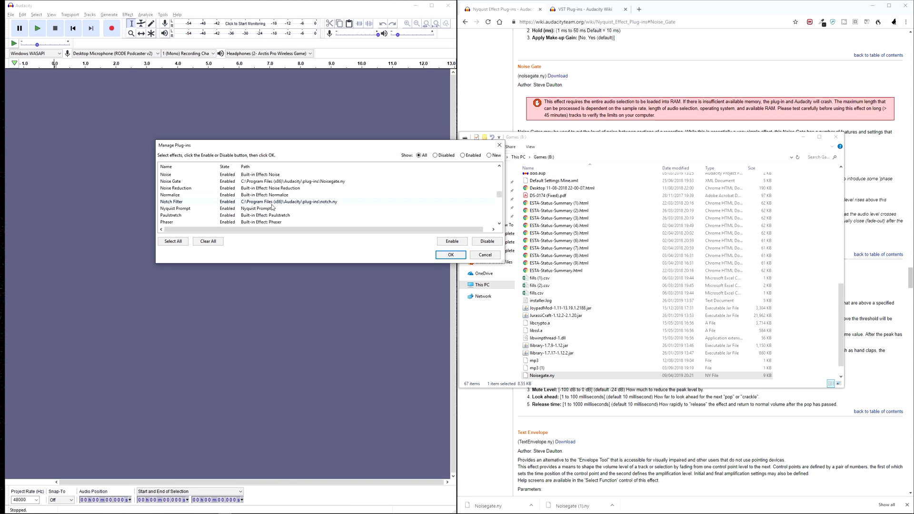
{"action": "left_click", "coordinate": [196, 181]}
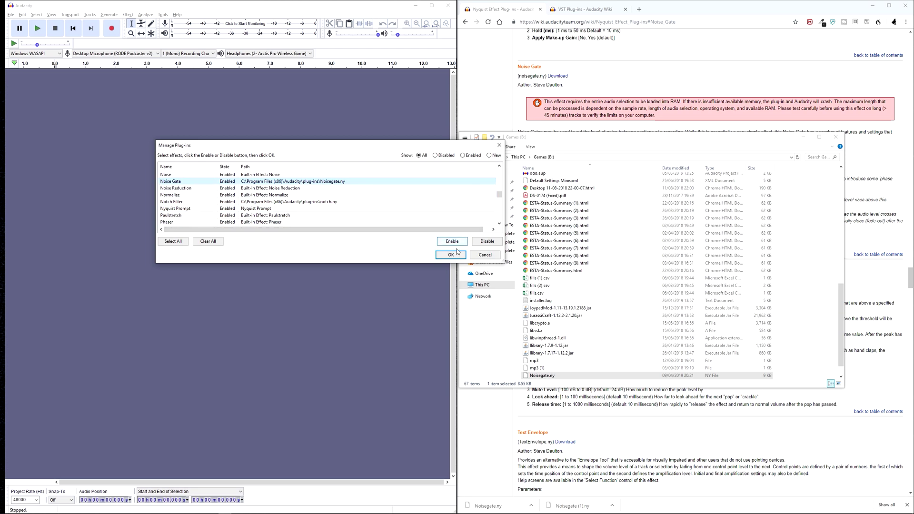
{"action": "left_click", "coordinate": [486, 255]}
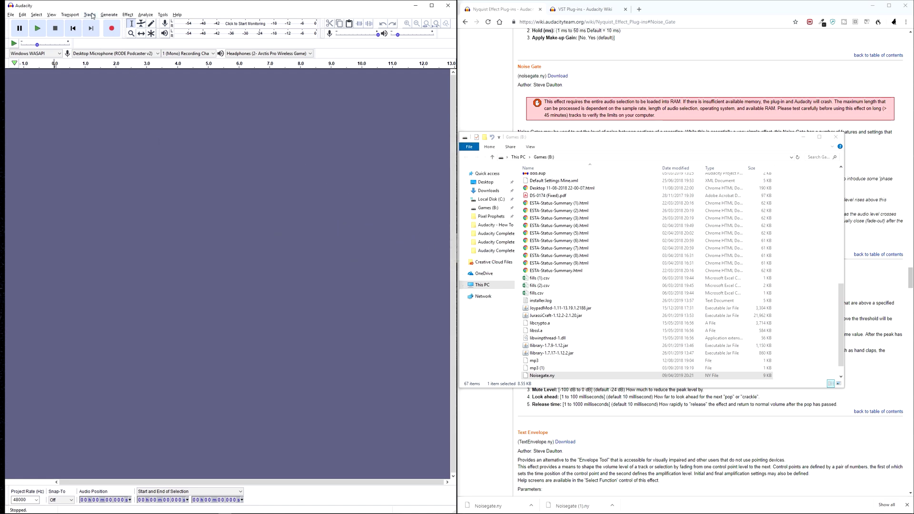
{"action": "left_click", "coordinate": [126, 15]}
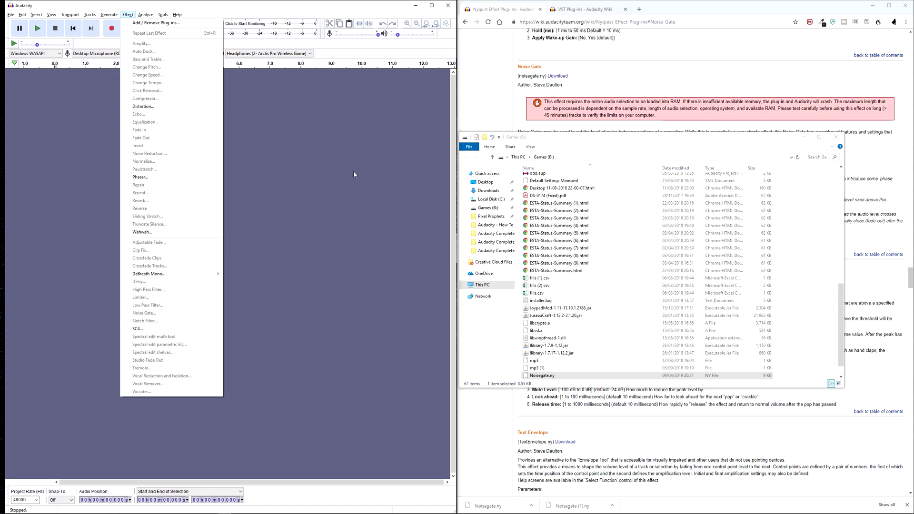
{"action": "left_click", "coordinate": [387, 129]}
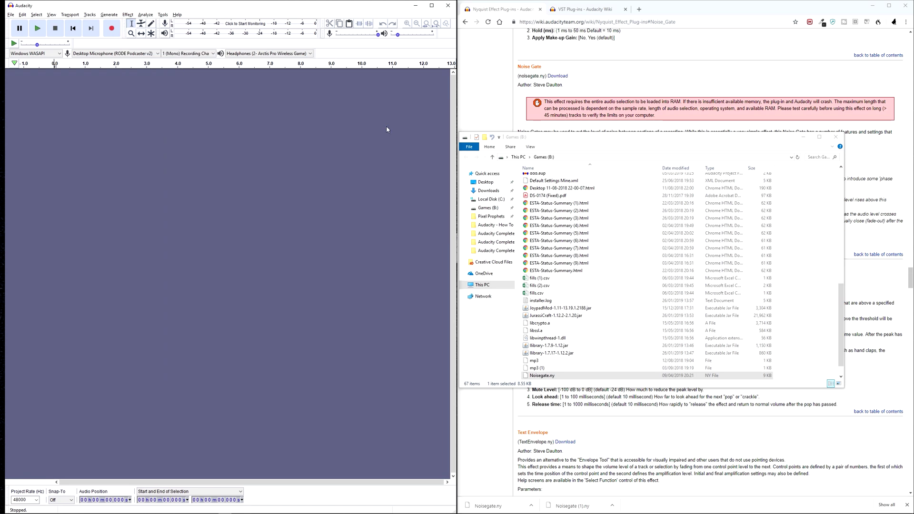